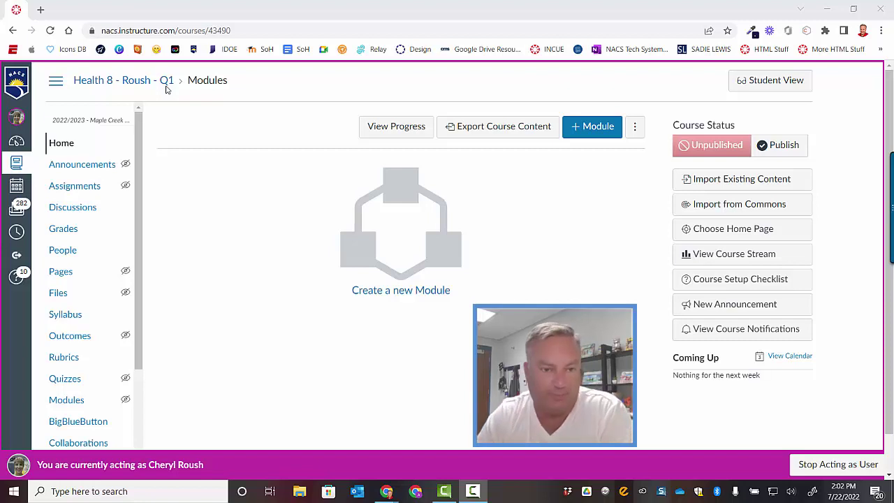
Open the Import Existing Content page from the Health 8 Q1 course sidebar.
scroll(270, 266, "down", 1)
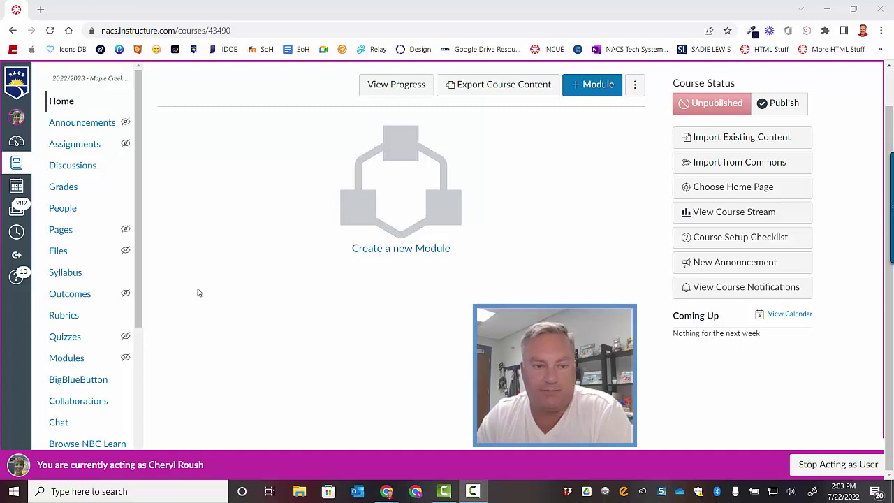
left_click_drag(140, 294, 144, 441)
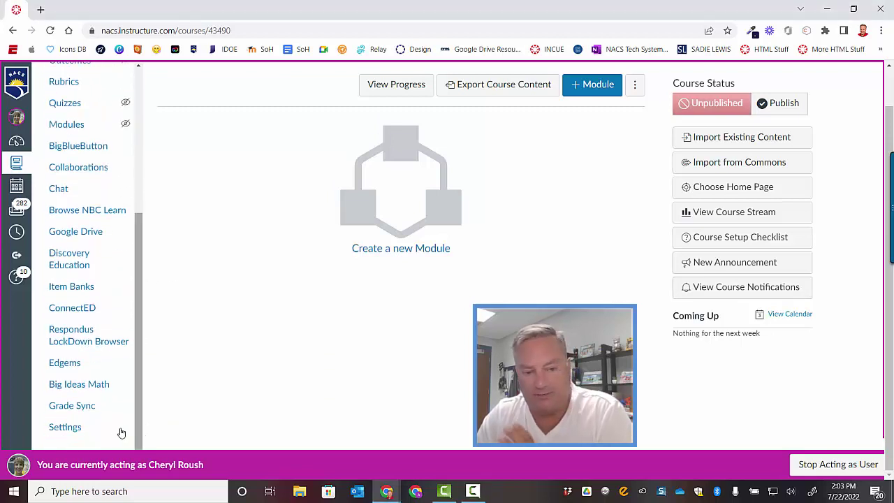
left_click(744, 143)
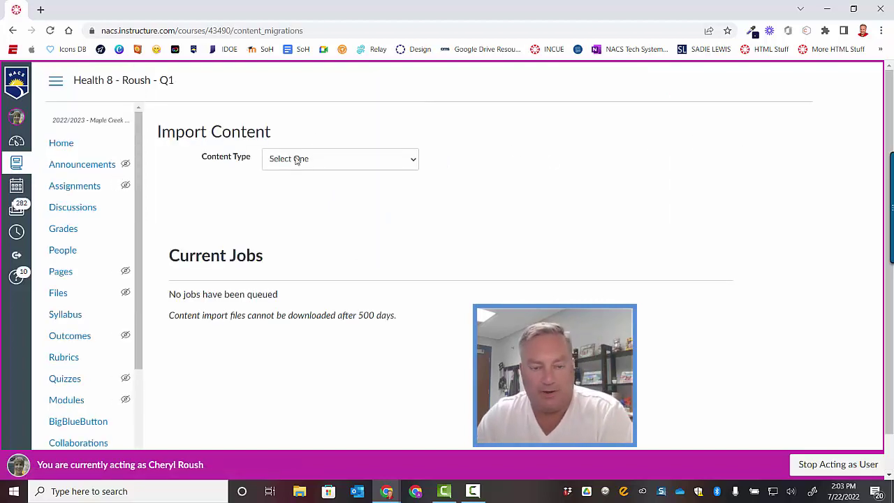
Set the content type to Copy a Canvas Course and search for 'health' source courses.
left_click(411, 159)
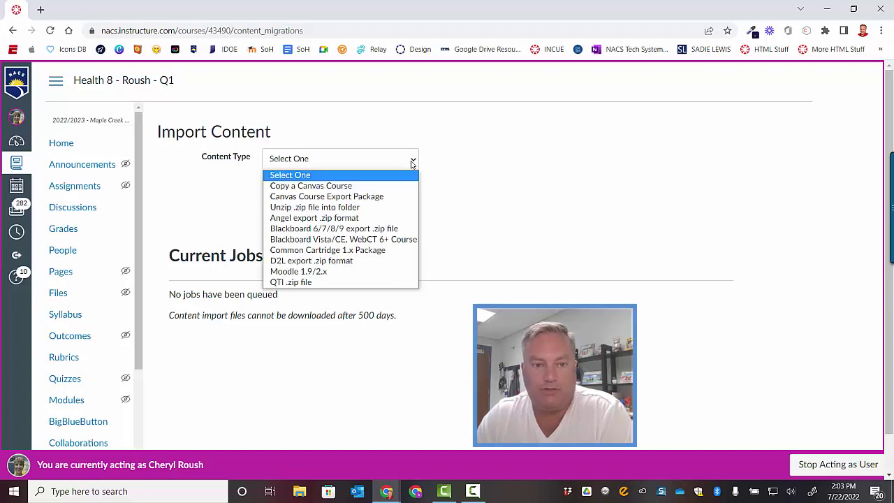
left_click(352, 186)
left_click(327, 195)
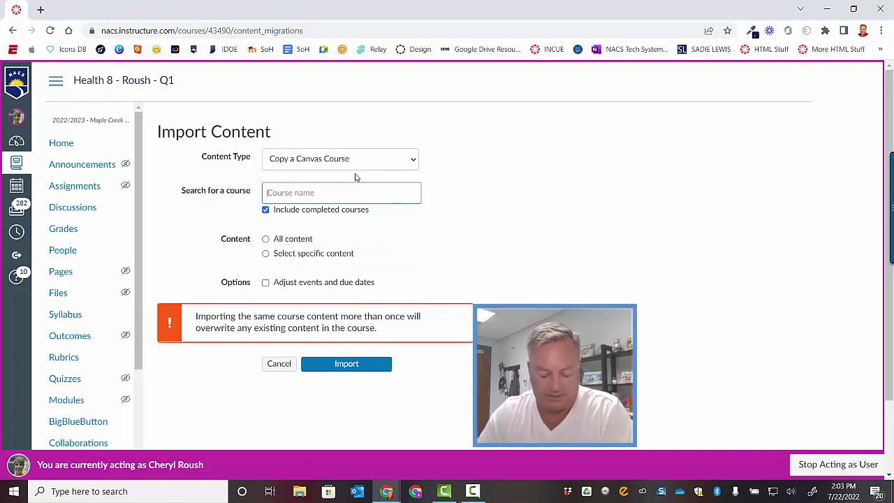
type("health")
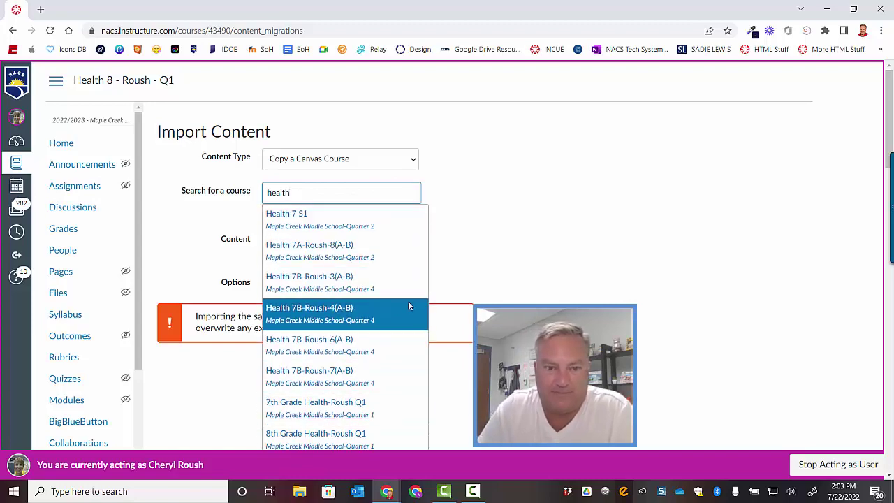
scroll(383, 237, "down", 2)
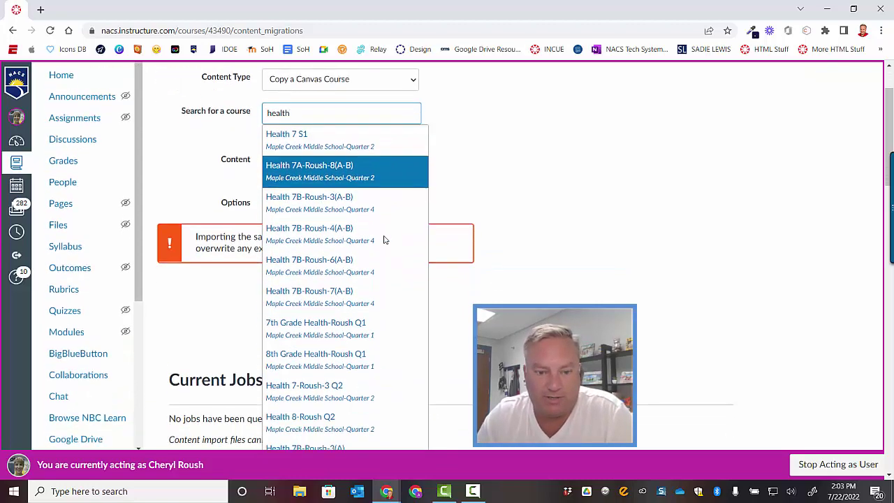
scroll(384, 240, "down", 4)
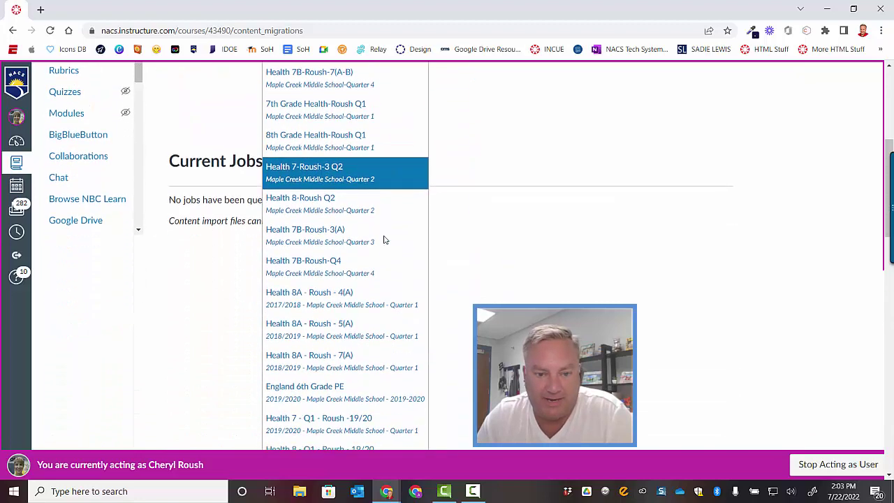
scroll(383, 240, "down", 8)
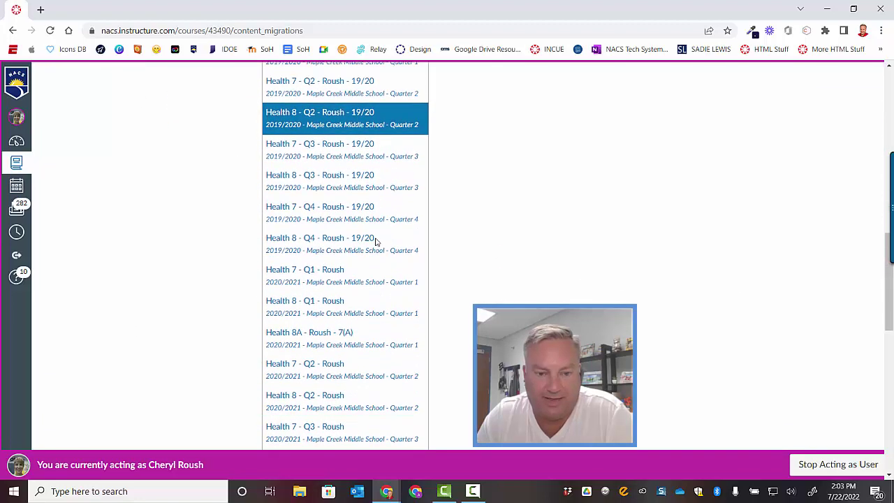
scroll(375, 241, "down", 4)
scroll(375, 241, "down", 1)
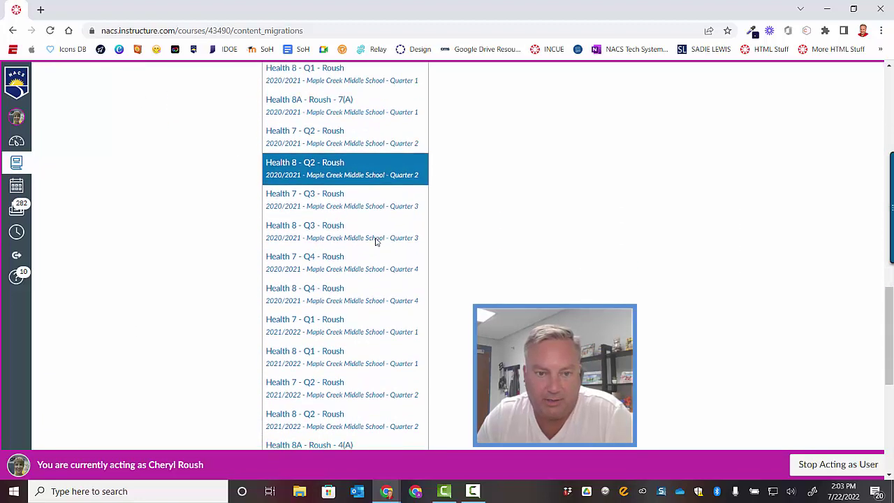
Select the 2021/2022 Health 8 Q1 course as the source and review the content options.
left_click(328, 360)
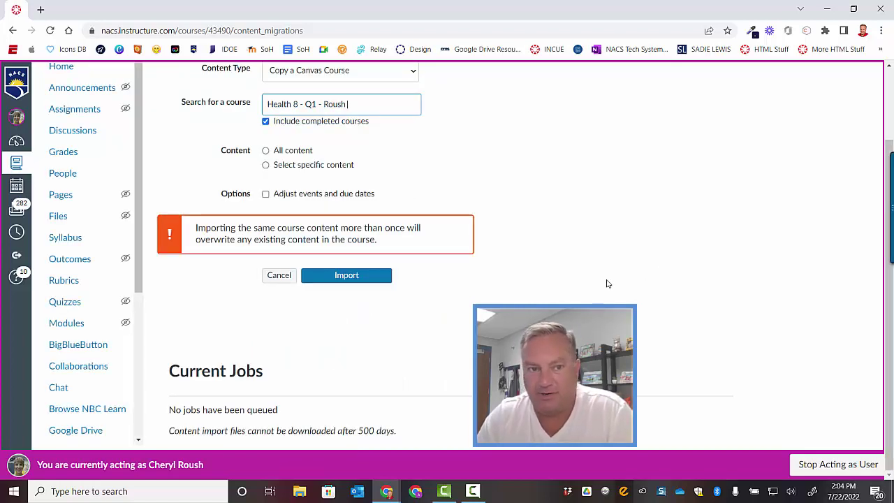
scroll(599, 283, "up", 2)
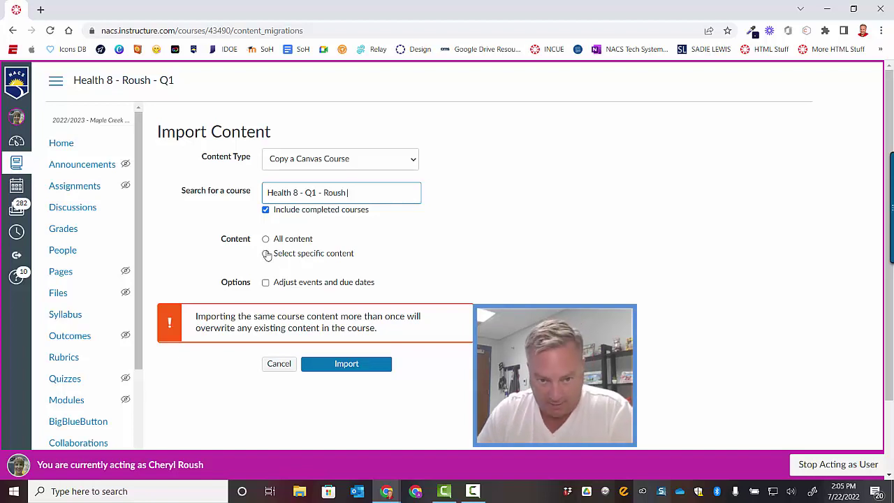
left_click(266, 255)
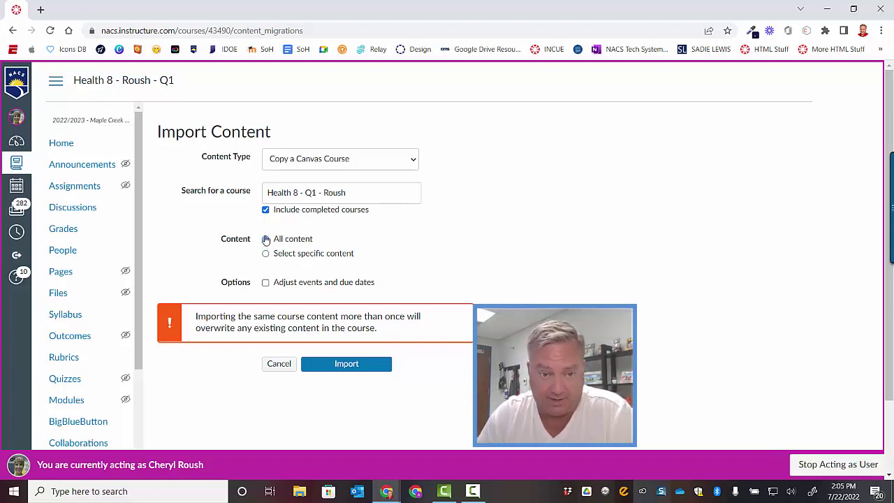
Import all content from the 2021/2022 Health 8 Q1 course.
left_click(266, 240)
left_click(351, 368)
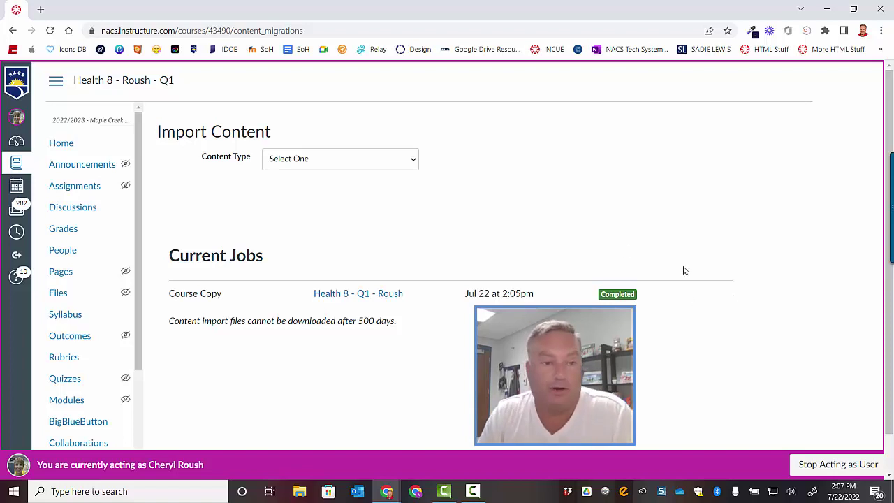
Look over the Welcome to Health Class home page, then go to Announcements.
left_click(69, 144)
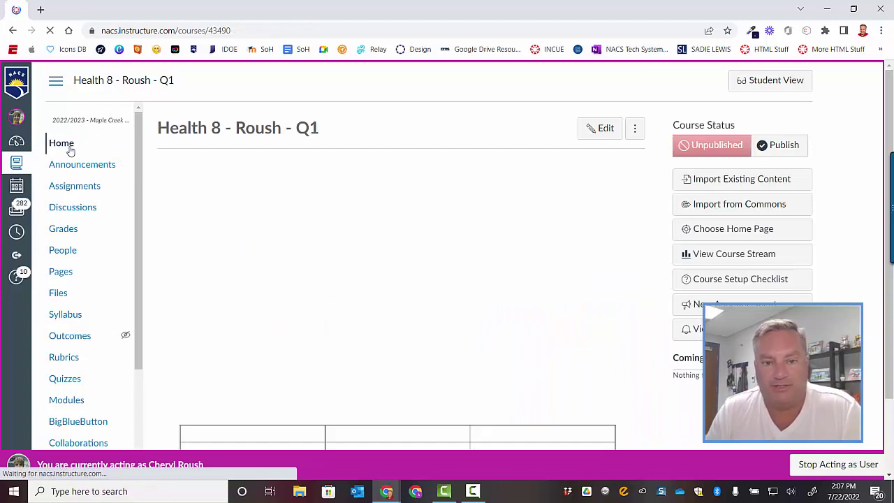
scroll(398, 280, "down", 1)
scroll(398, 280, "down", 3)
scroll(398, 279, "up", 2)
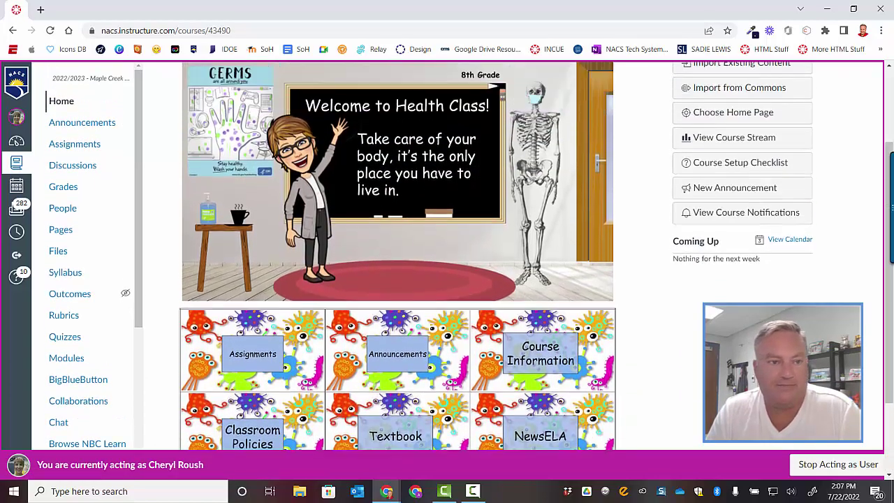
scroll(86, 171, "up", 2)
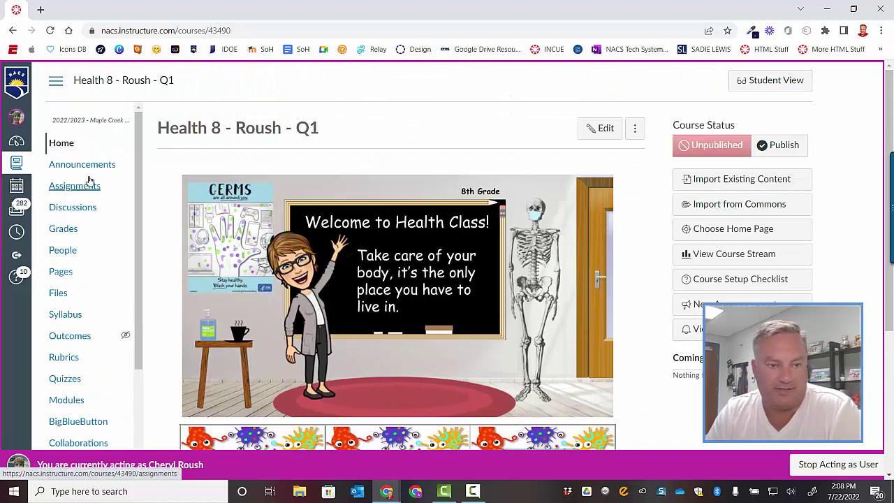
left_click(89, 167)
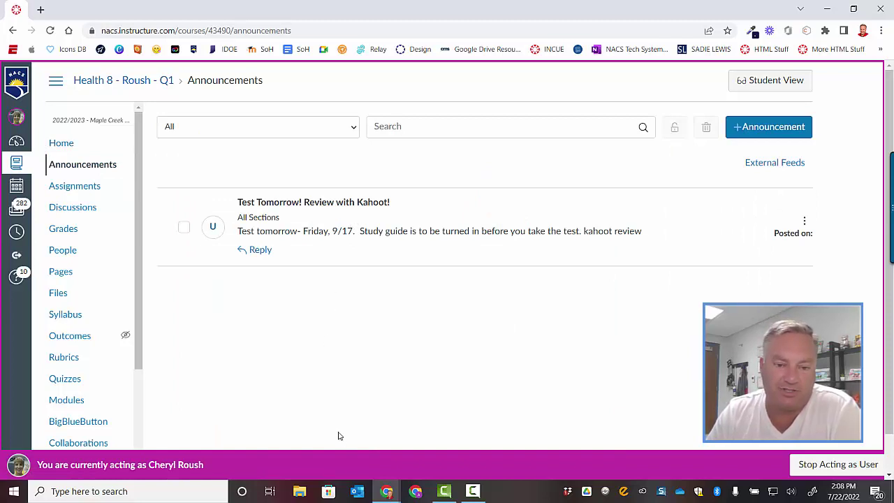
Delete the 'Test Tomorrow! Review with Kahoot!' announcement, then go to Assignments.
left_click(185, 231)
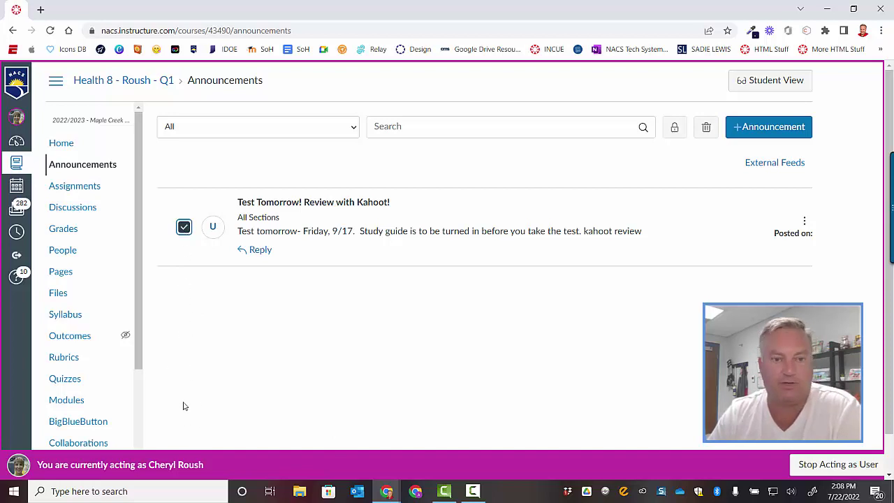
left_click(706, 132)
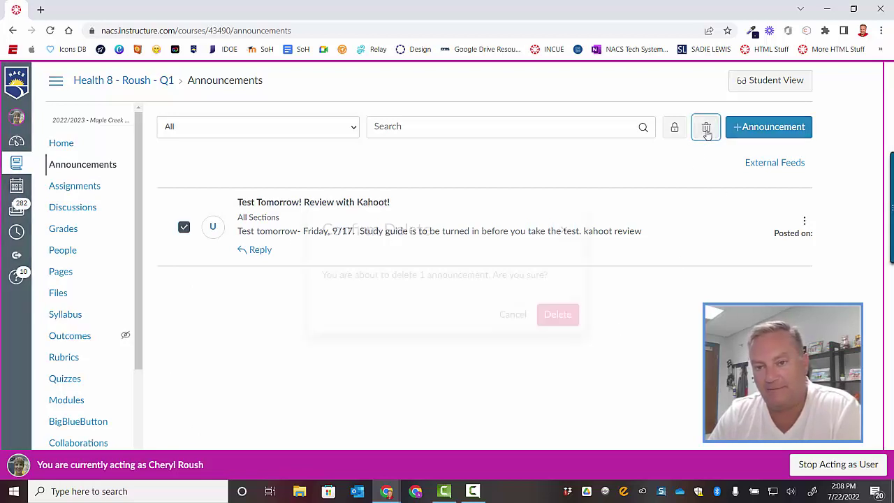
left_click(557, 316)
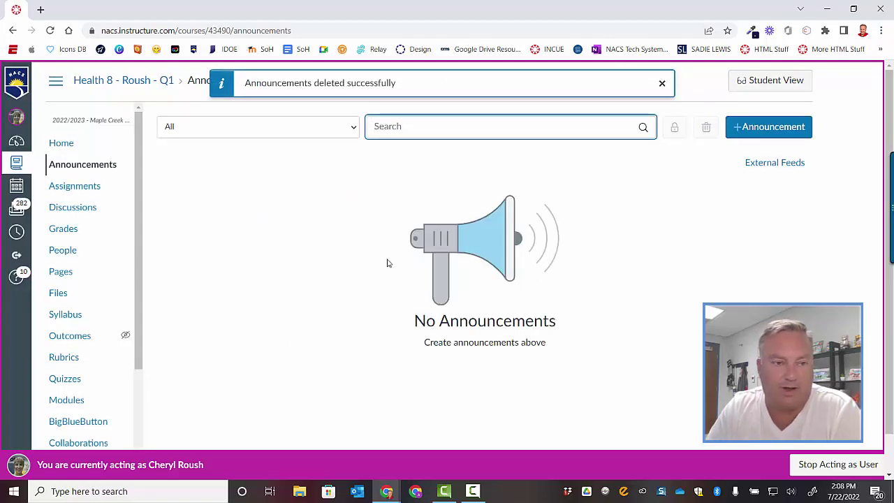
left_click(91, 189)
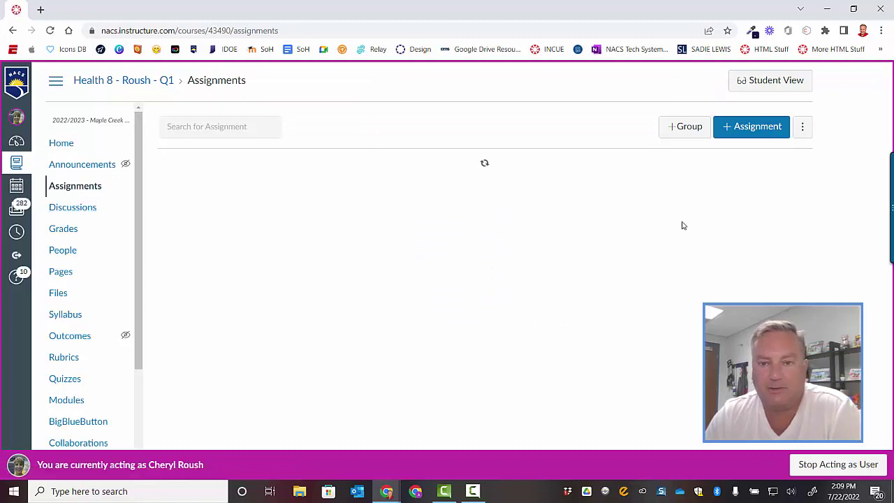
Browse the imported assignments and the Getting To Know You options, then go to Discussions.
scroll(690, 231, "down", 5)
scroll(688, 229, "down", 15)
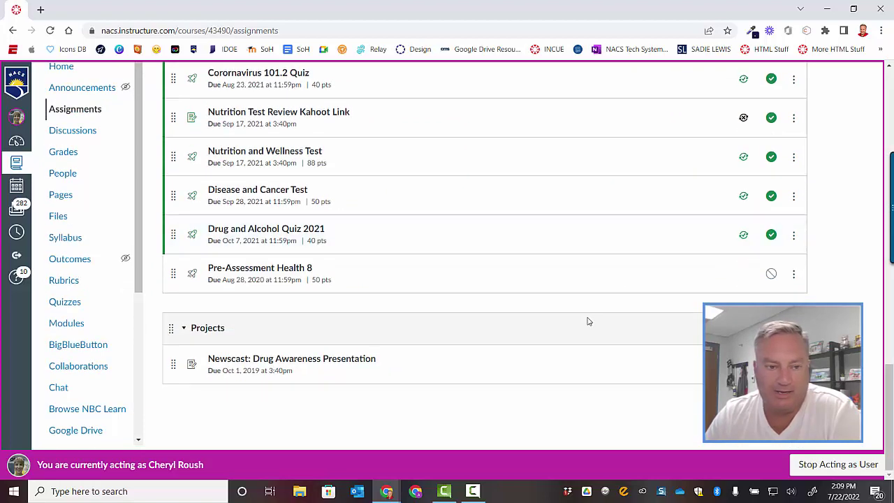
scroll(585, 320, "up", 5)
scroll(583, 317, "up", 15)
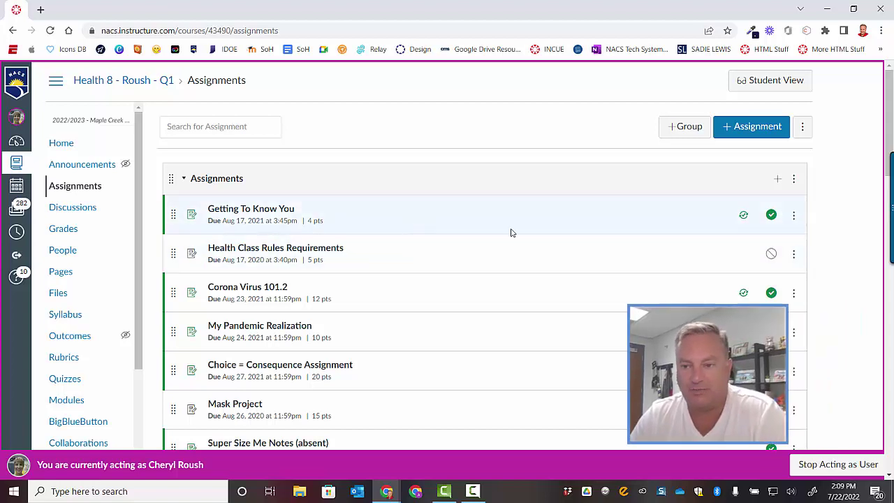
left_click(793, 216)
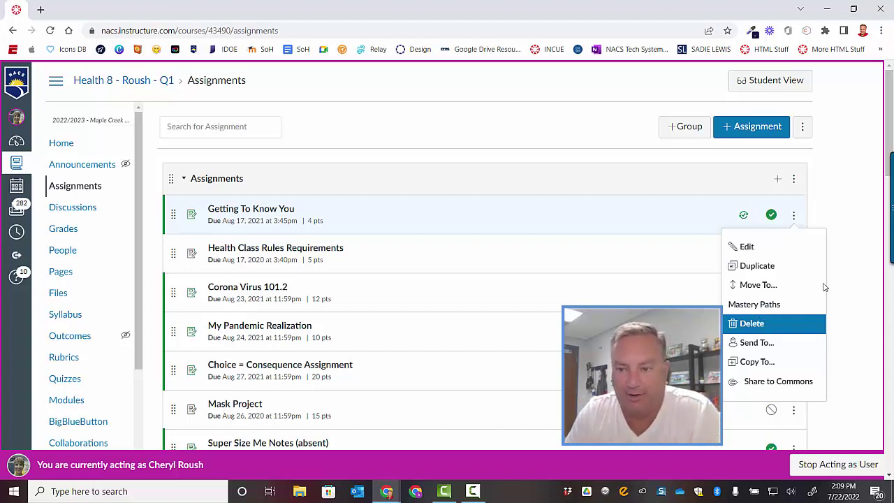
left_click(855, 213)
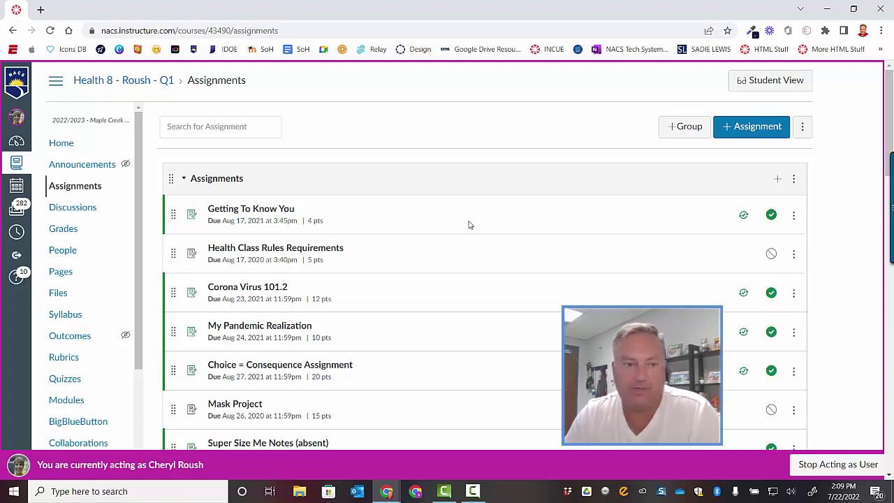
left_click(68, 207)
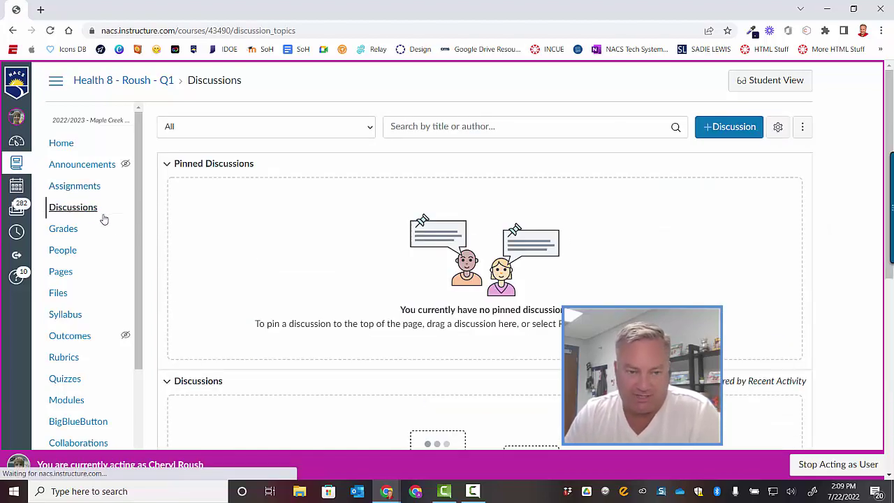
scroll(469, 248, "down", 1)
scroll(469, 248, "down", 4)
scroll(294, 345, "up", 5)
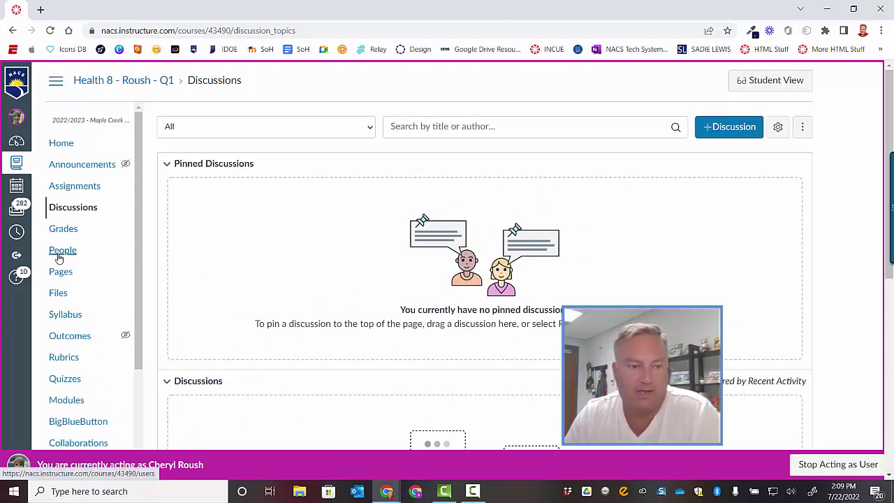
scroll(86, 259, "down", 2)
scroll(87, 249, "up", 2)
scroll(91, 249, "down", 3)
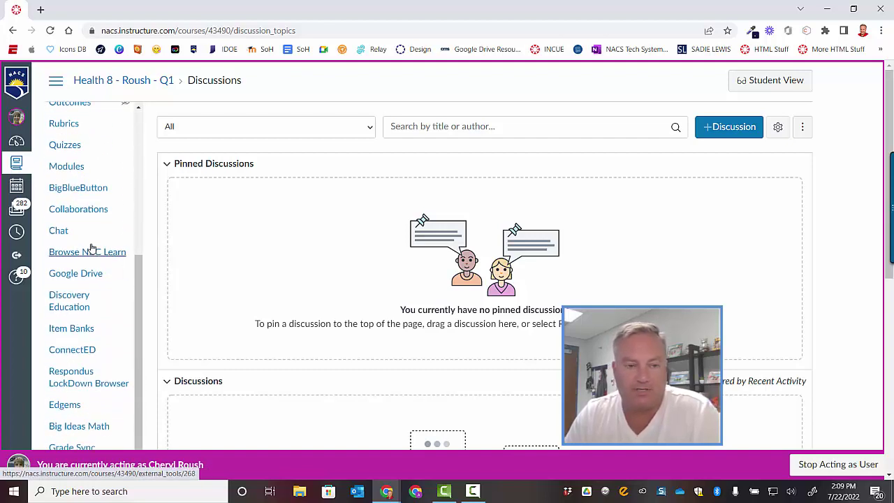
scroll(100, 250, "up", 4)
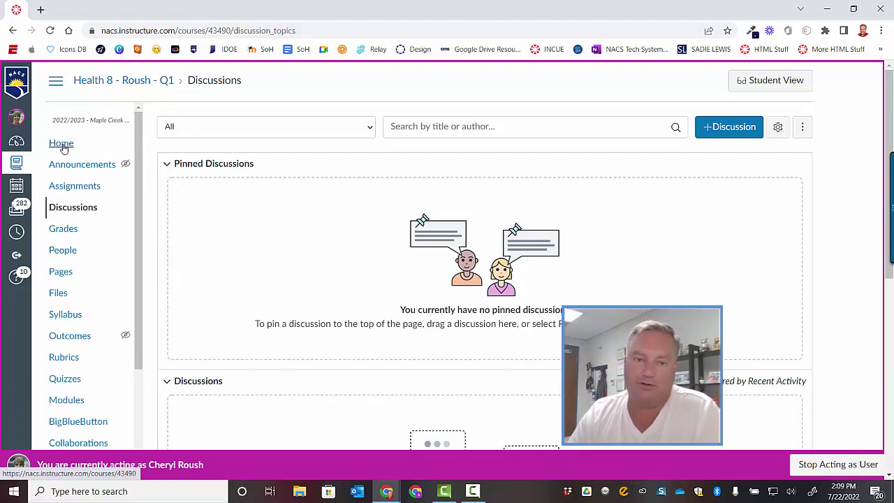
Go back to the Welcome to Health Class course home page.
left_click(62, 143)
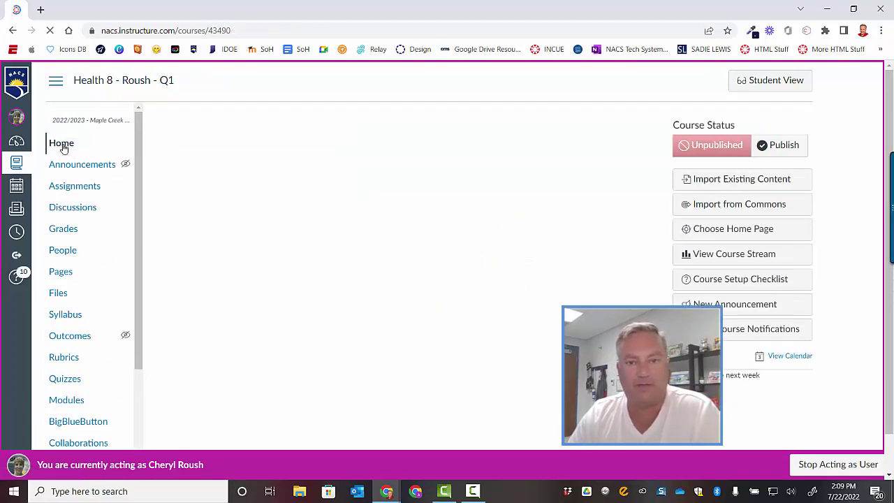